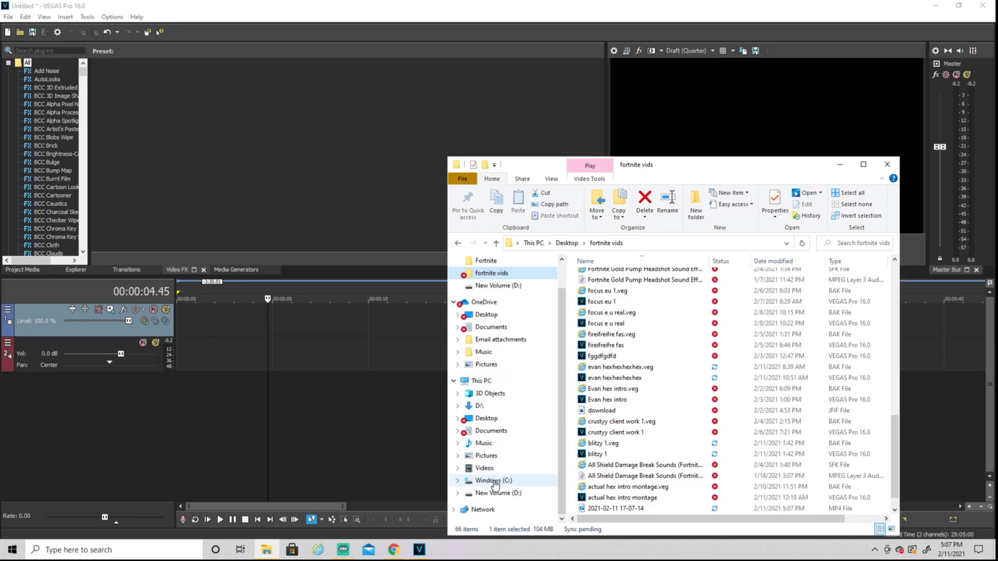
- Drag the 'Wxsaal - double tac' MP4 from New Volume (D:) onto the timeline, matching project settings
left_click(498, 493)
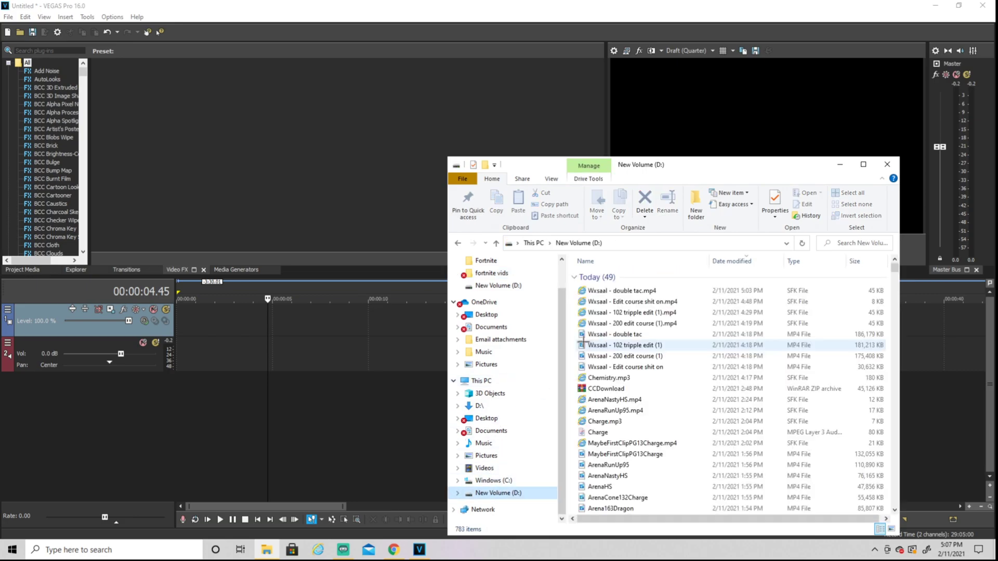
left_click_drag(623, 334, 359, 354)
left_click(572, 213)
- Scrub the playhead through 17.36 and 21.28 seconds and play a short stretch
left_click(514, 293)
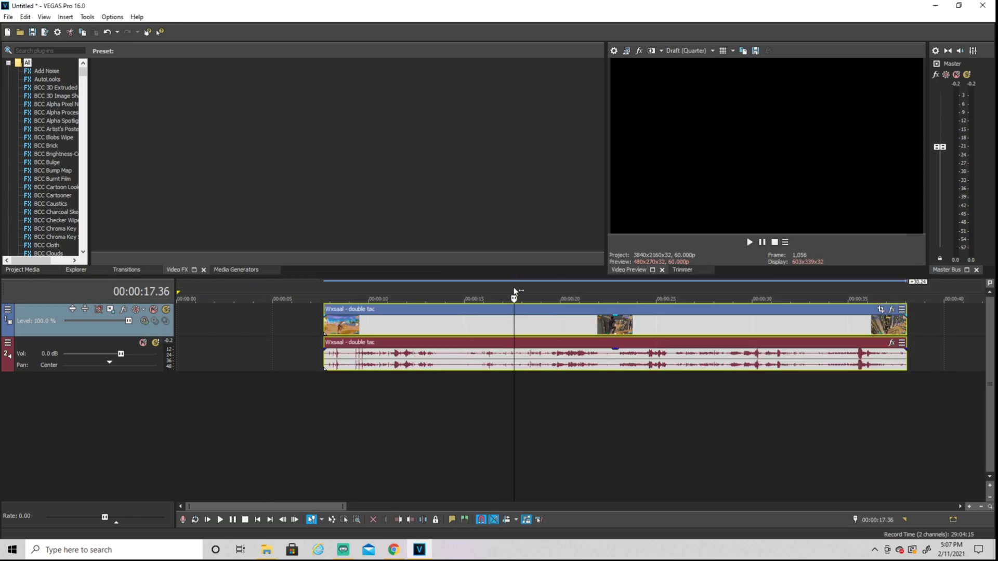
left_click(588, 294)
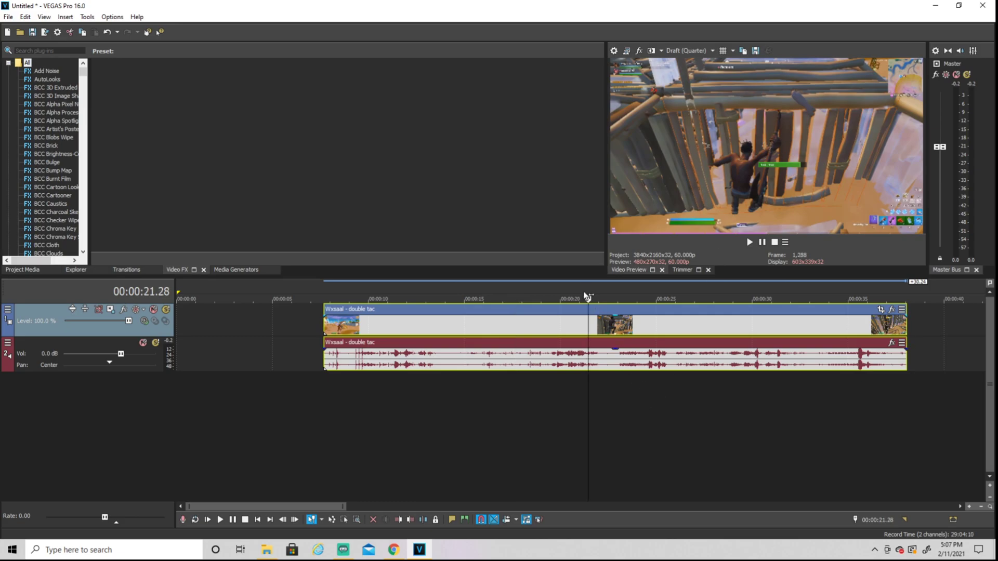
left_click(632, 292)
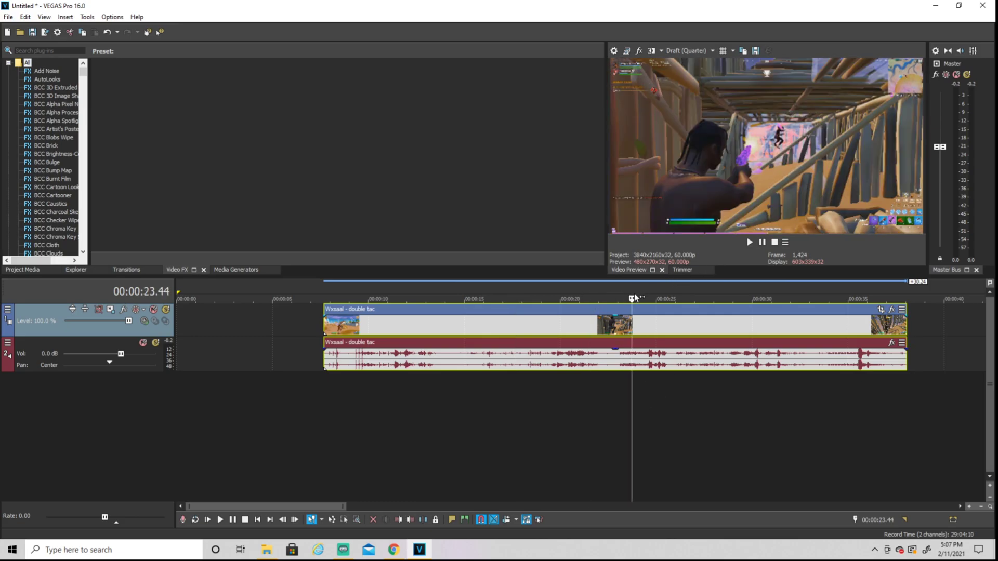
key("space")
key("Return")
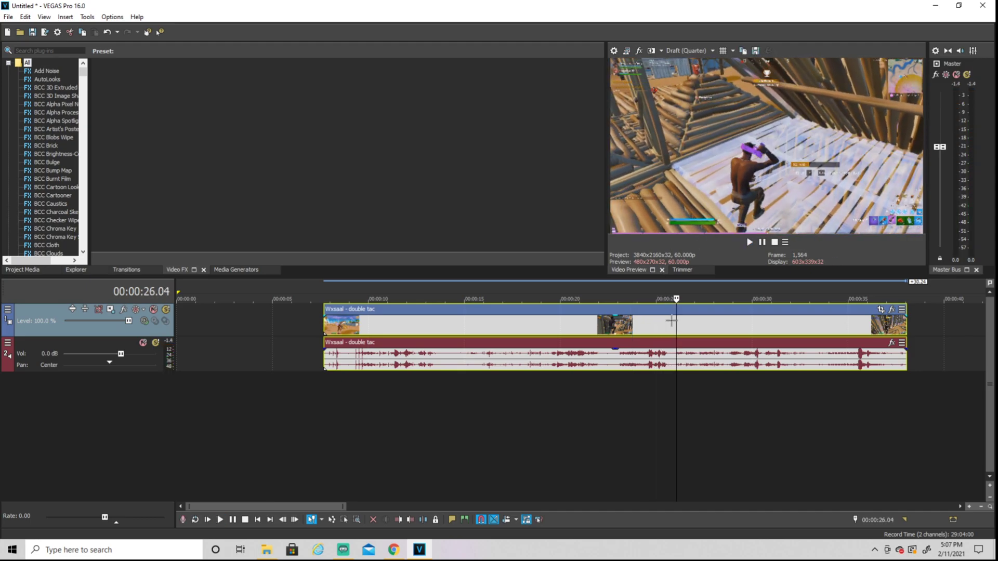
- Settle on the frame near 00:00:26.38 where the blue build pieces are visible
left_click(684, 289)
scroll(688, 304, "up", 4)
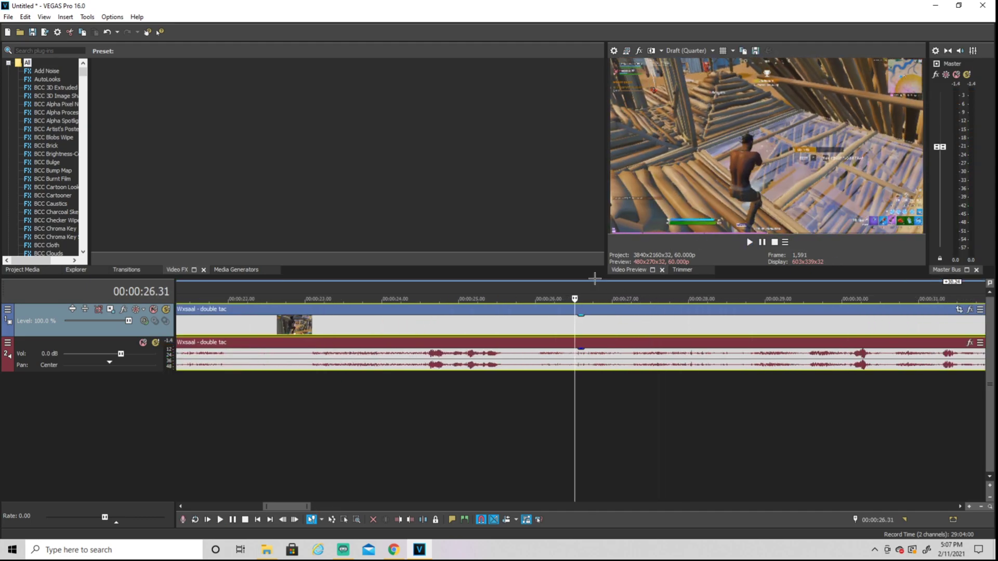
key("space")
key("Return")
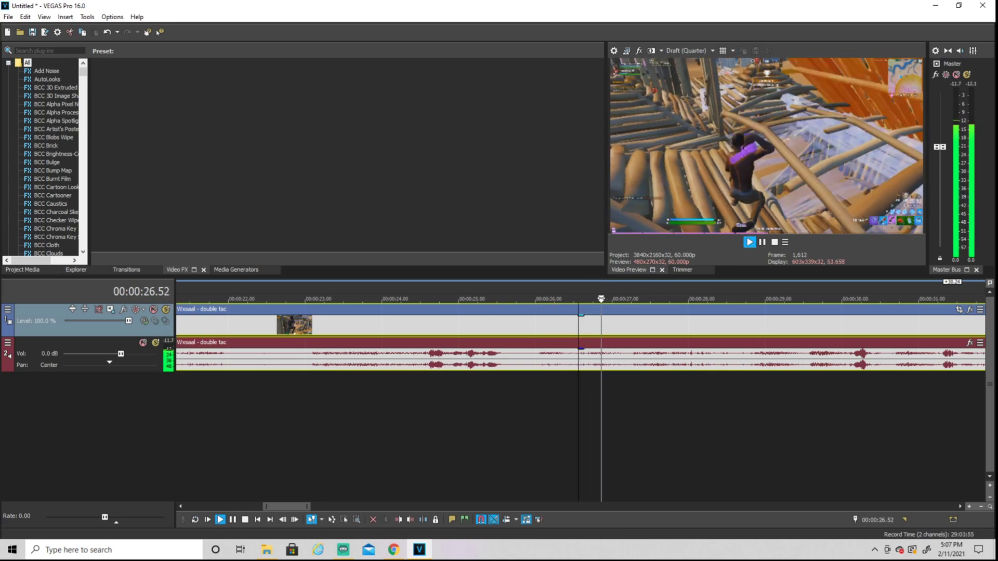
key("Left")
key("Left")
key("Left")
key("Left")
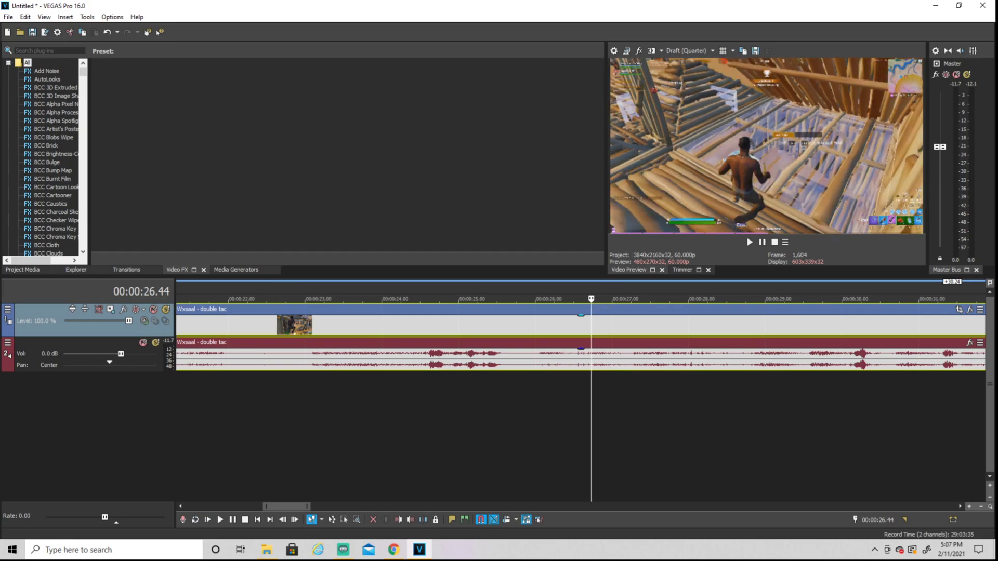
key("Left")
key("Left")
key("Left")
key("Left")
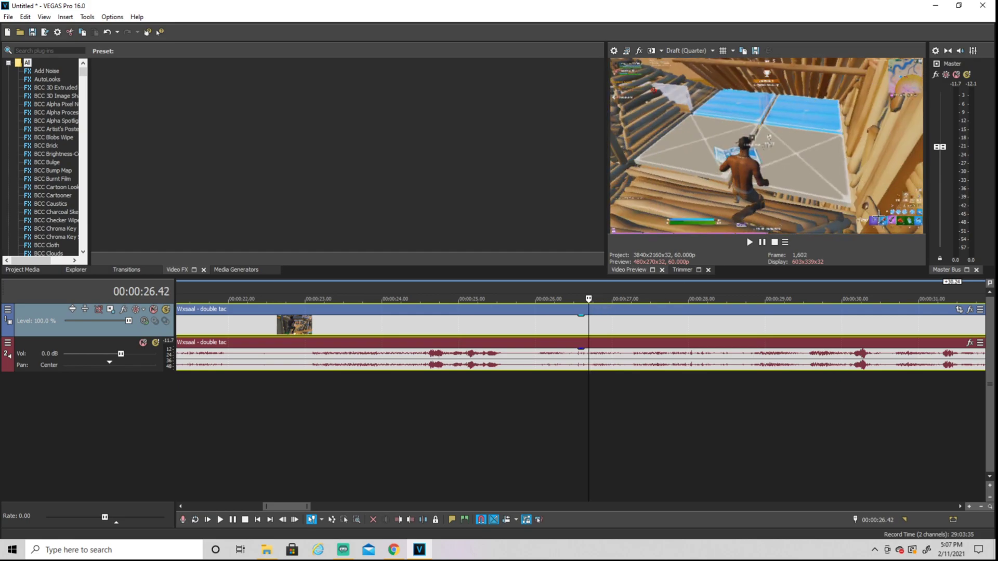
key("Left")
key("Left")
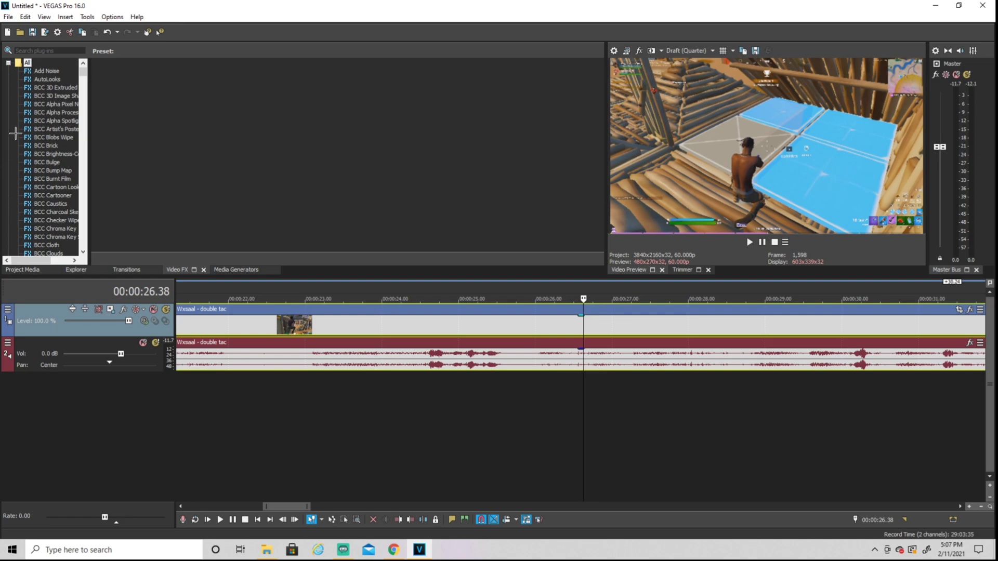
- Search Video FX for 'color c' and apply the default Color Corrector (Secondary) to the clip
left_click(52, 48)
type("c")
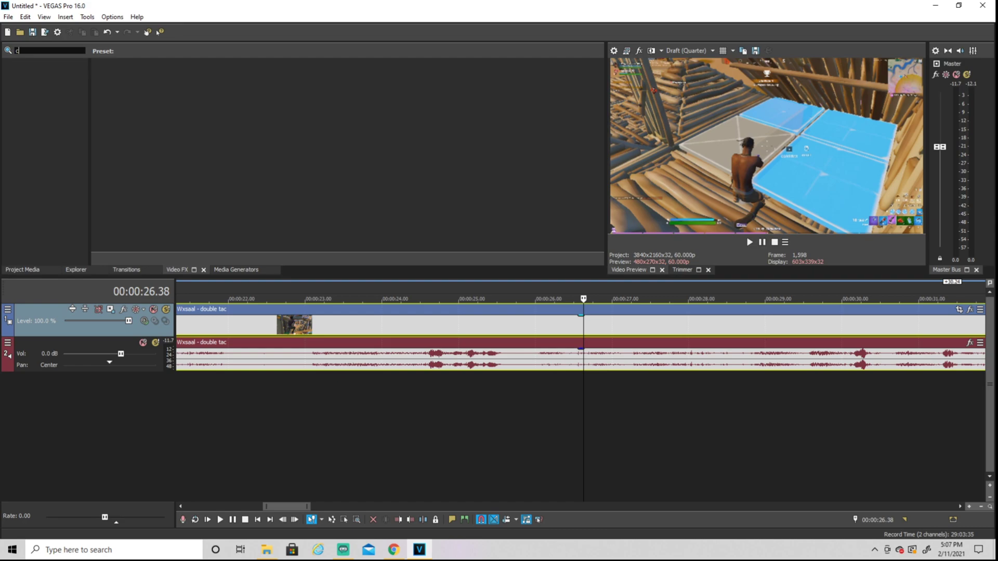
type("olor")
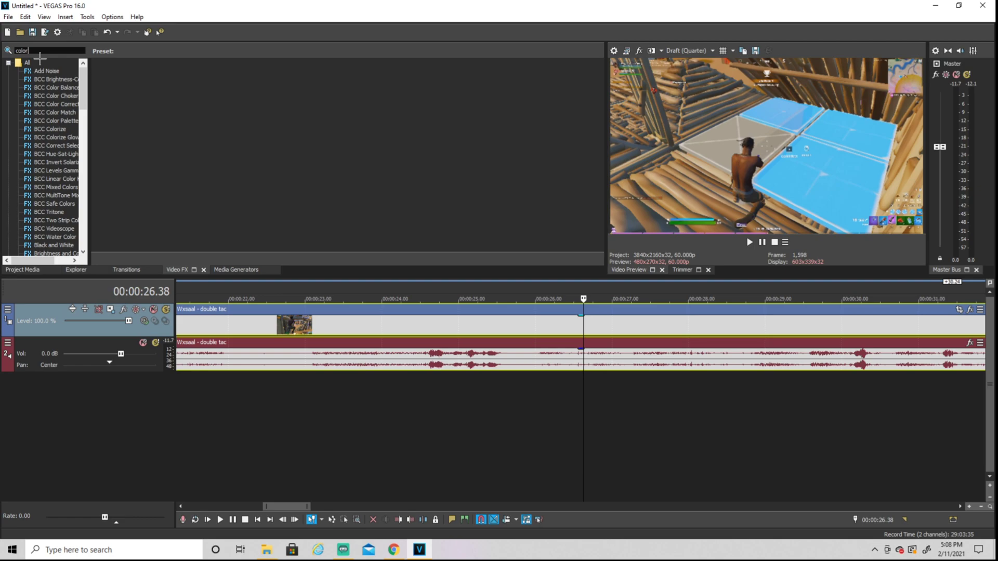
type(" c")
left_click(56, 96)
left_click_drag(121, 83, 643, 325)
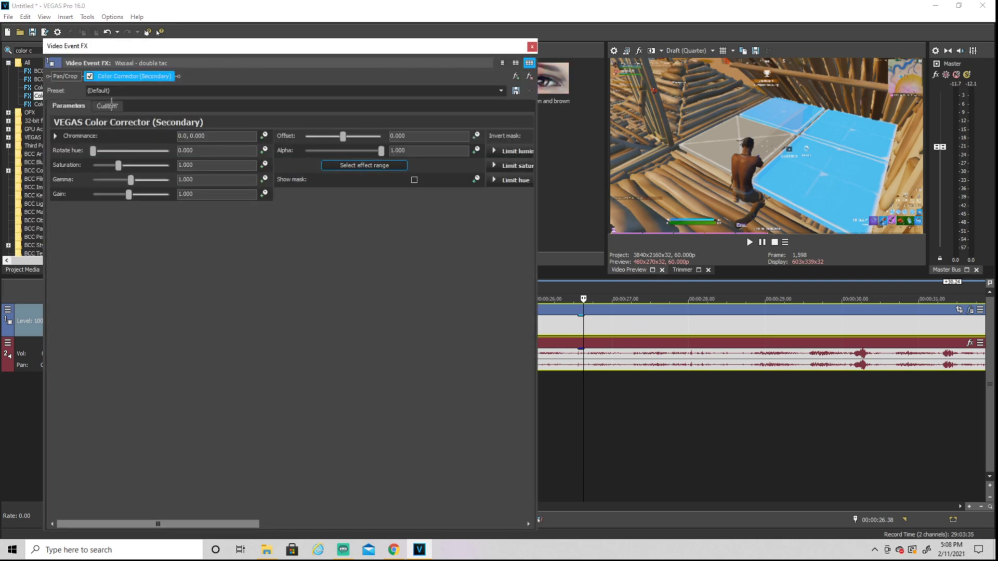
- On the Custom tab, sample the blue build pieces as the effect range (hue center 297.2)
left_click(110, 105)
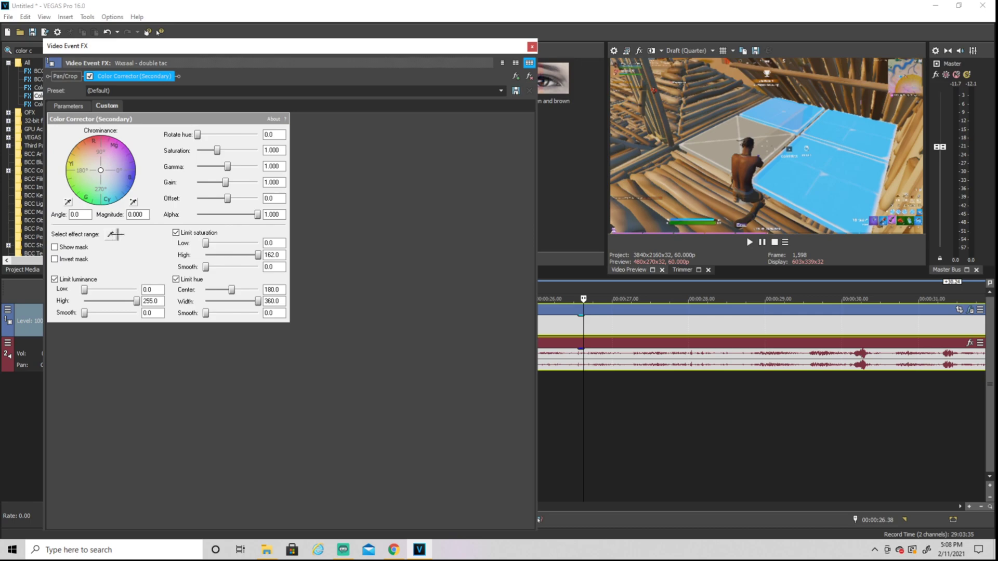
left_click(109, 237)
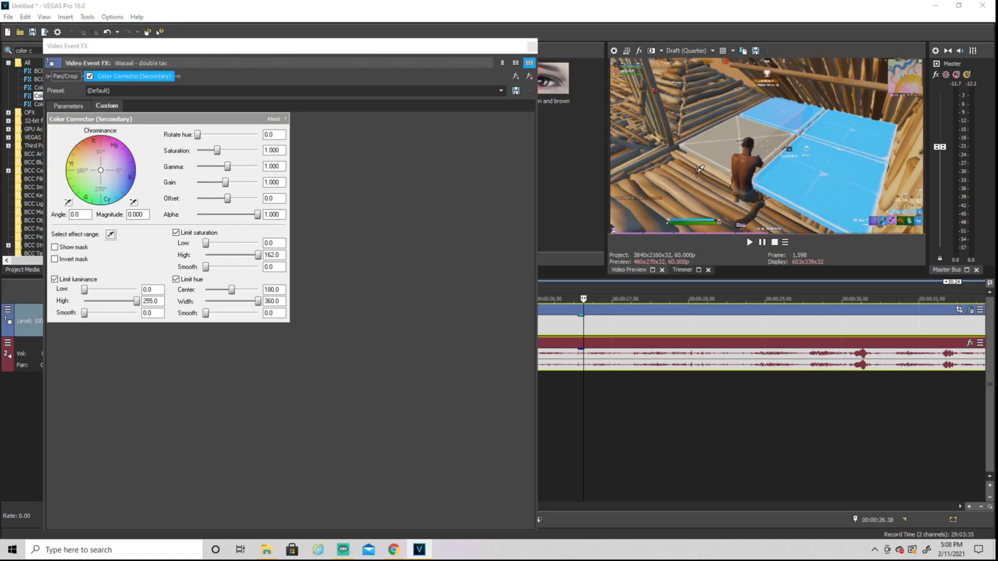
left_click(798, 179)
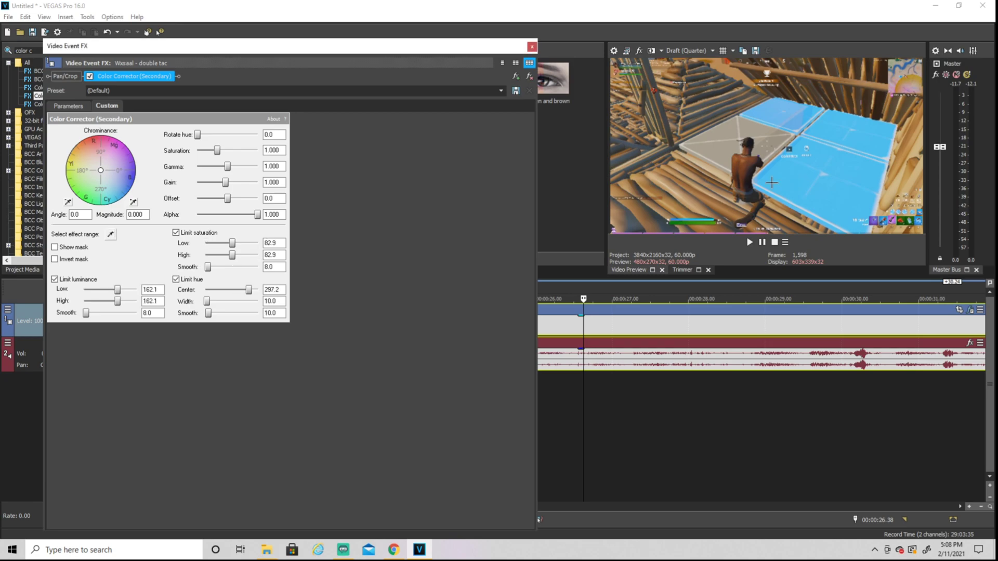
- Show the mask, set the luminance range to 0–255 and the saturation minimum to 0
left_click(54, 247)
left_click_drag(118, 289, 4, 286)
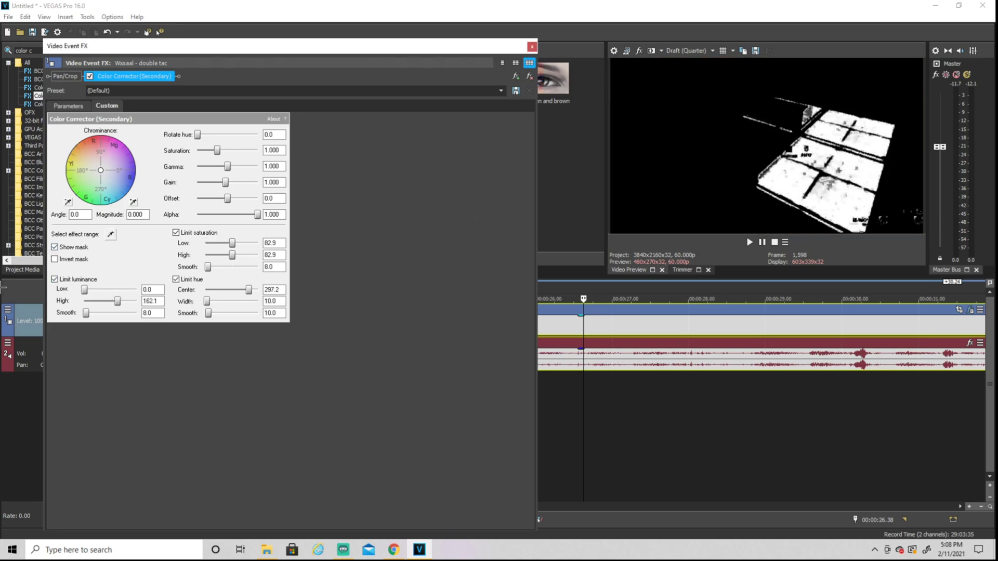
left_click_drag(117, 301, 140, 300)
left_click_drag(233, 243, 119, 242)
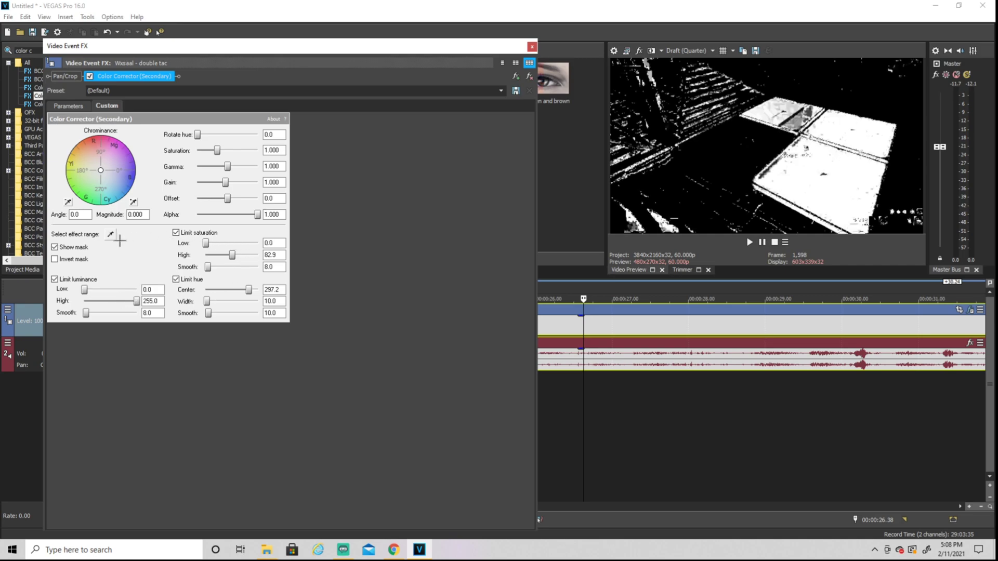
left_click_drag(205, 243, 193, 262)
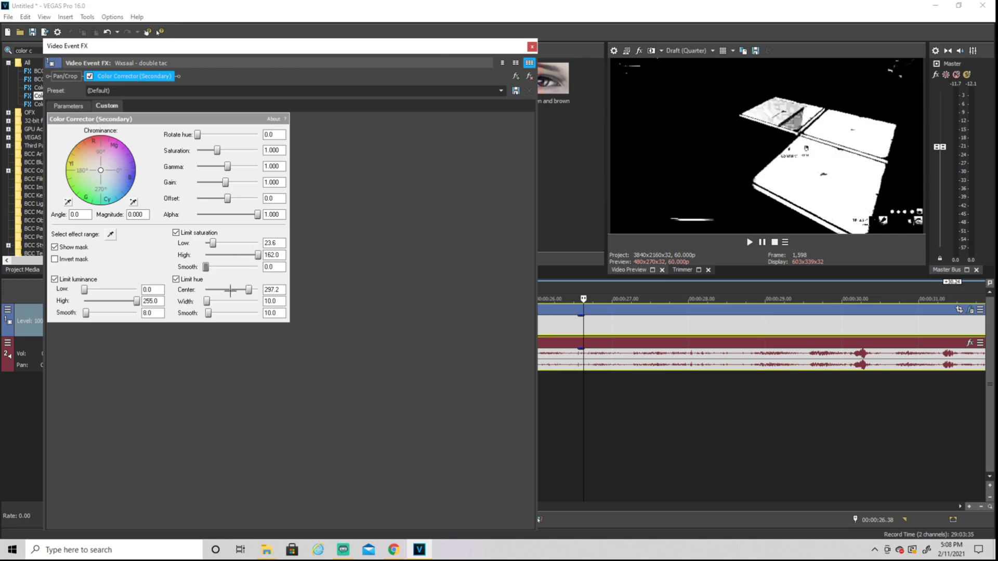
- Limit the hue width to 34.1 with zero smoothing, then hide the mask
left_click_drag(206, 300, 209, 302)
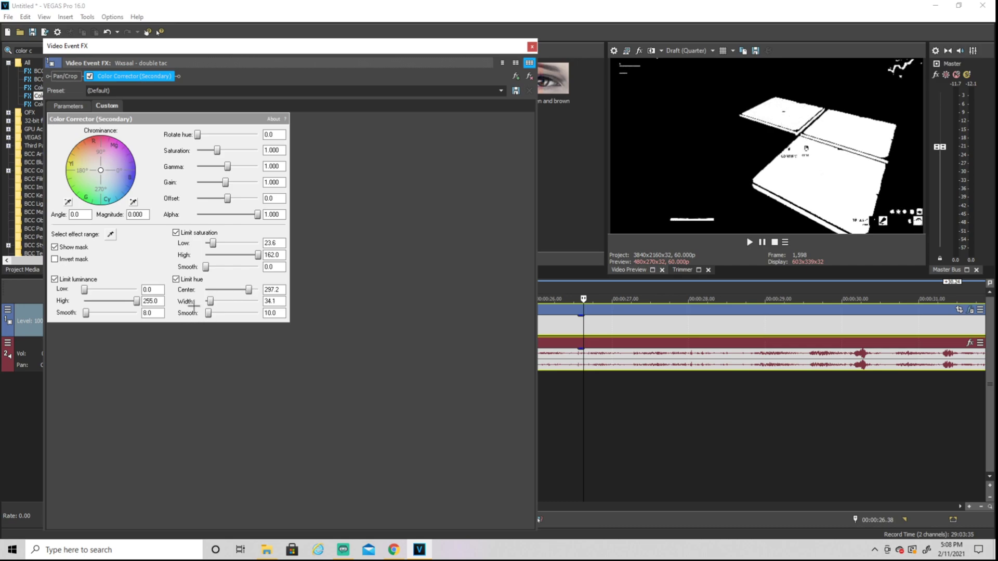
left_click_drag(208, 313, 52, 317)
left_click(54, 247)
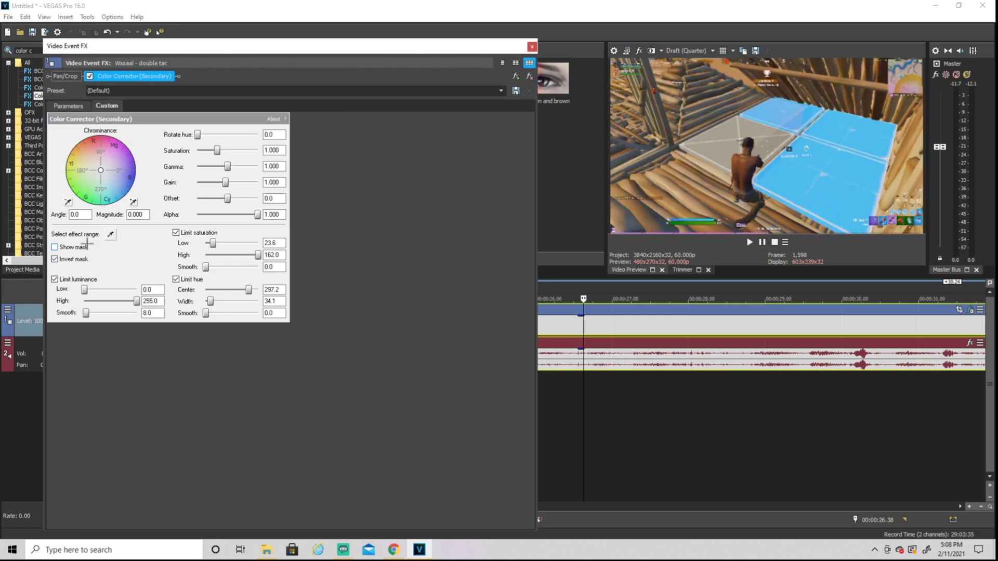
- Drop Saturation to 0 so only the blue stays coloured, and name the preset 'blue'
left_click_drag(217, 150, 28, 137)
left_click_drag(198, 150, 8, 137)
left_click(141, 90)
type("blue")
- Apply the 'blue' preset from the preset list and close the effect window
left_click(501, 91)
left_click(91, 161)
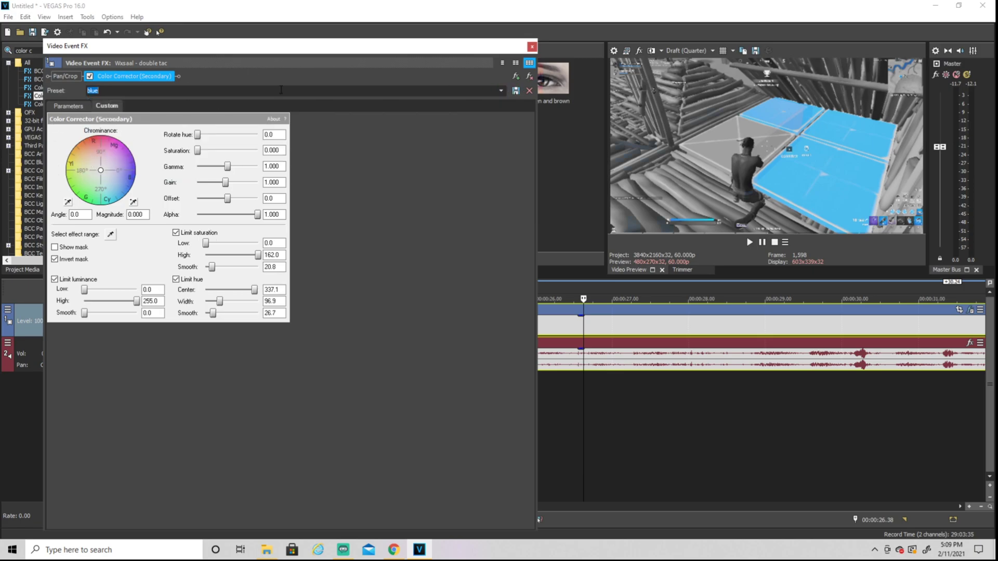
left_click(531, 46)
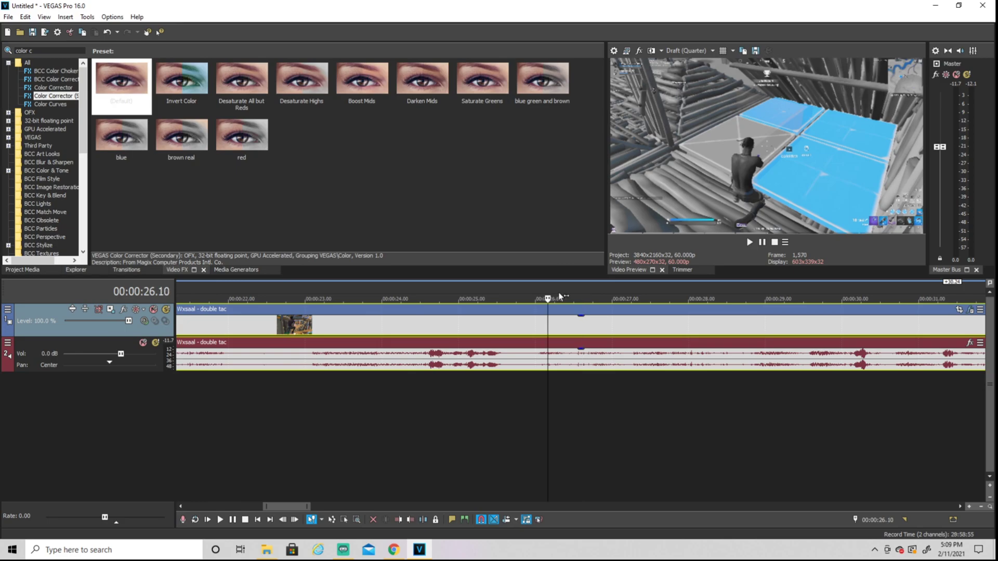
- Remove the blue-isolating Color Corrector from the clip's FX chain
scroll(667, 327, "down", 3)
left_click(780, 310)
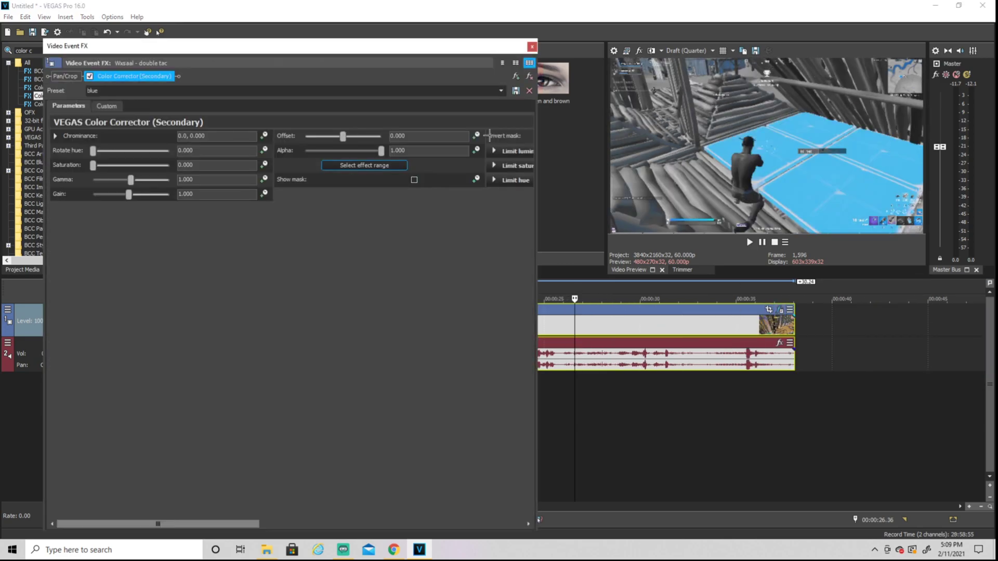
left_click(529, 76)
left_click(532, 47)
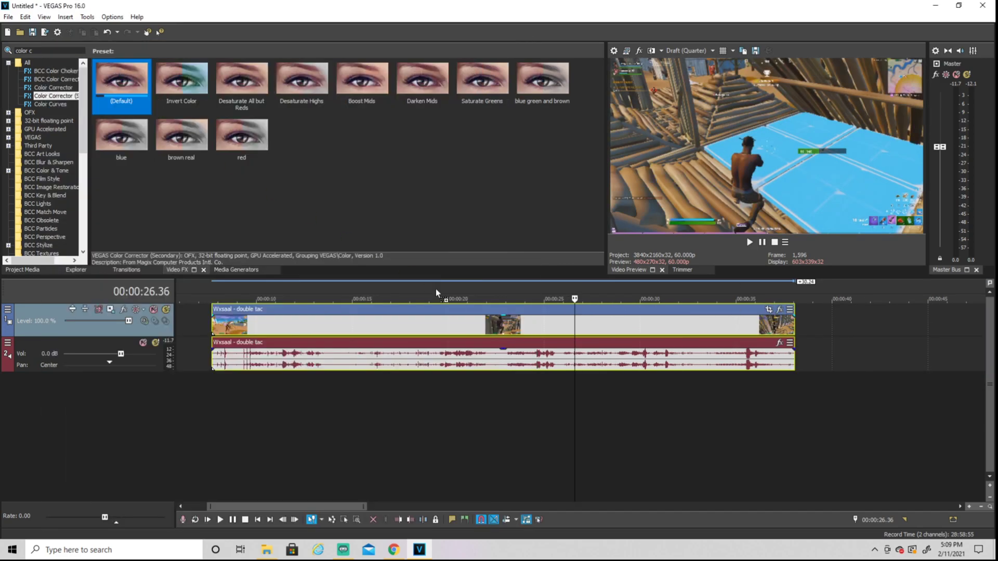
- Apply a fresh (Default) Color Corrector (Secondary) and show its Custom colour-wheel controls
left_click_drag(491, 326, 491, 323)
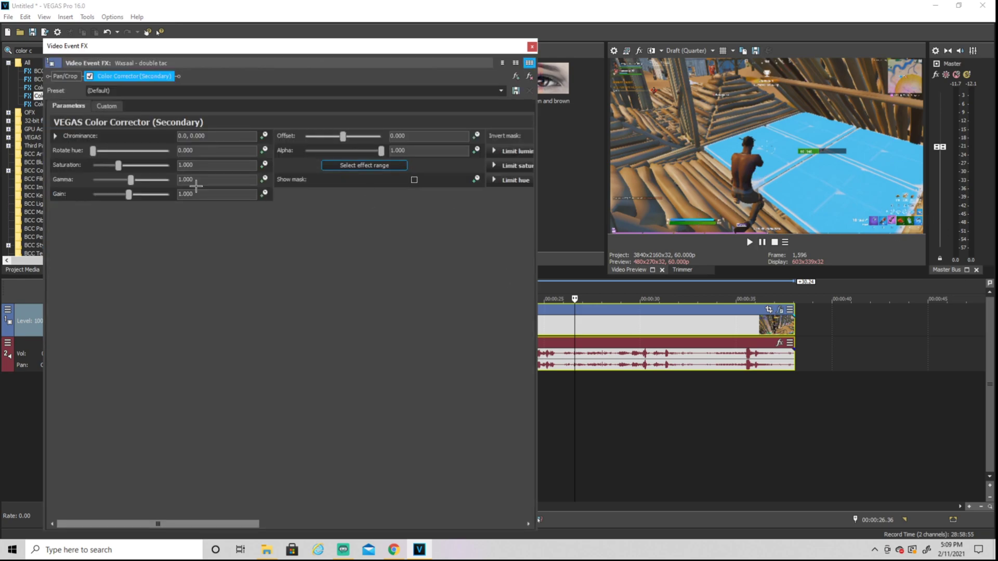
left_click(104, 106)
left_click(110, 235)
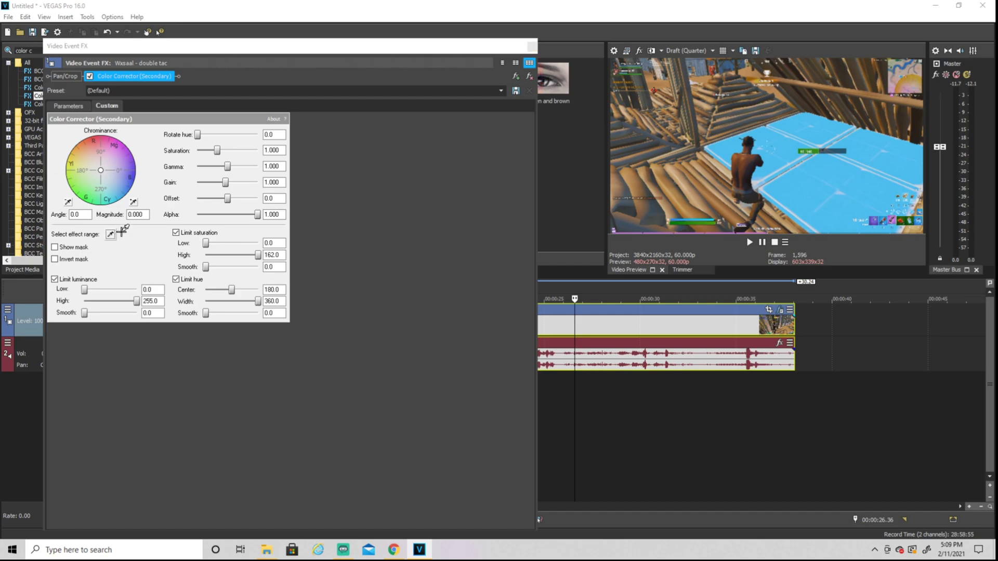
- Sample a new colour at hue center 228.6 and refine the mask, widening hue to 67.7
left_click(693, 223)
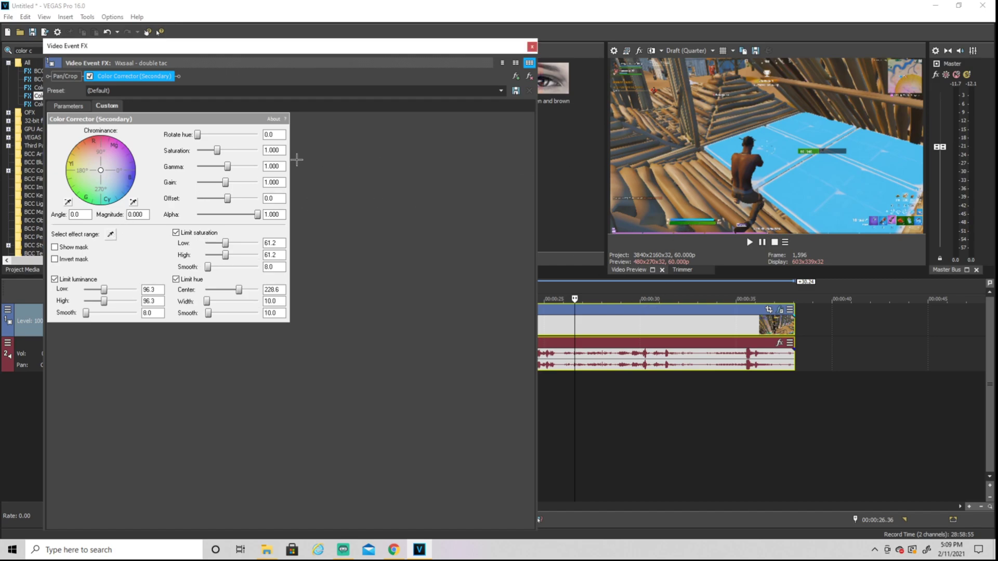
left_click(55, 247)
left_click_drag(104, 289, 136, 301)
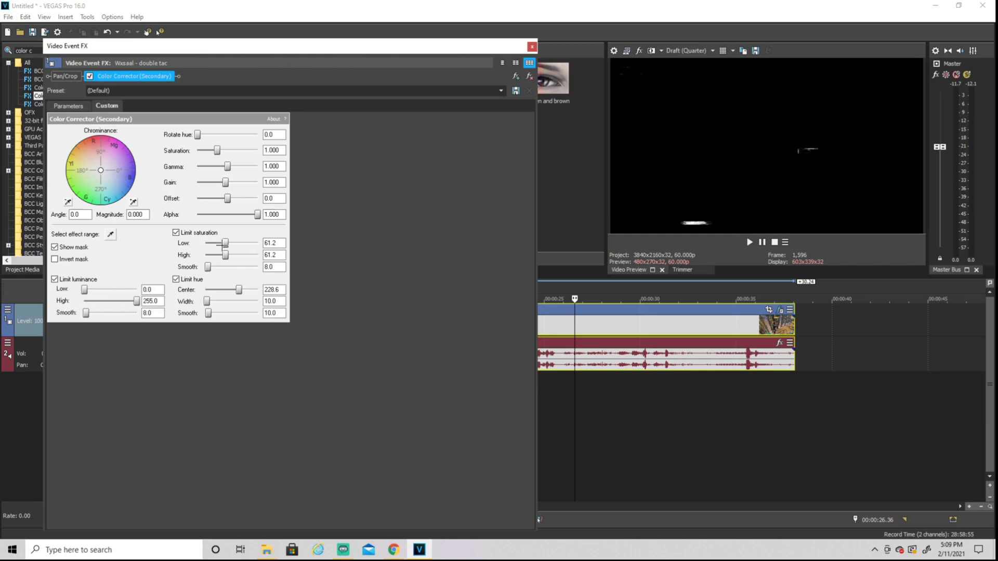
left_click_drag(225, 242, 310, 242)
mouse_move(208, 267)
left_mouse_down()
mouse_move(224, 267)
mouse_move(208, 267)
left_mouse_up()
mouse_move(207, 301)
left_mouse_down()
mouse_move(224, 302)
mouse_move(214, 301)
left_mouse_up()
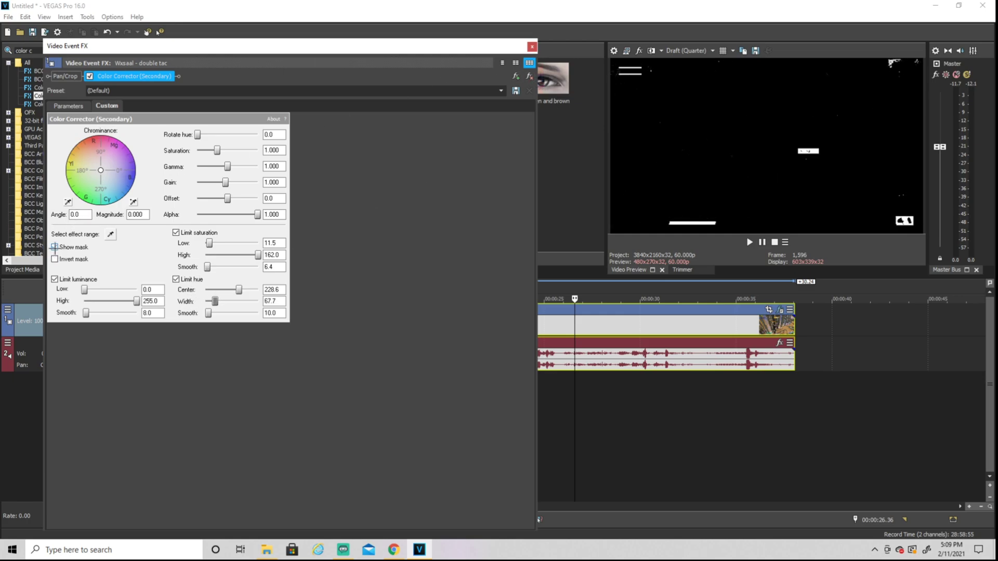
- Hide the mask, invert it, and set Saturation to 0 outside the chosen colour
left_click(54, 247)
left_click(55, 259)
left_click_drag(214, 151, 114, 129)
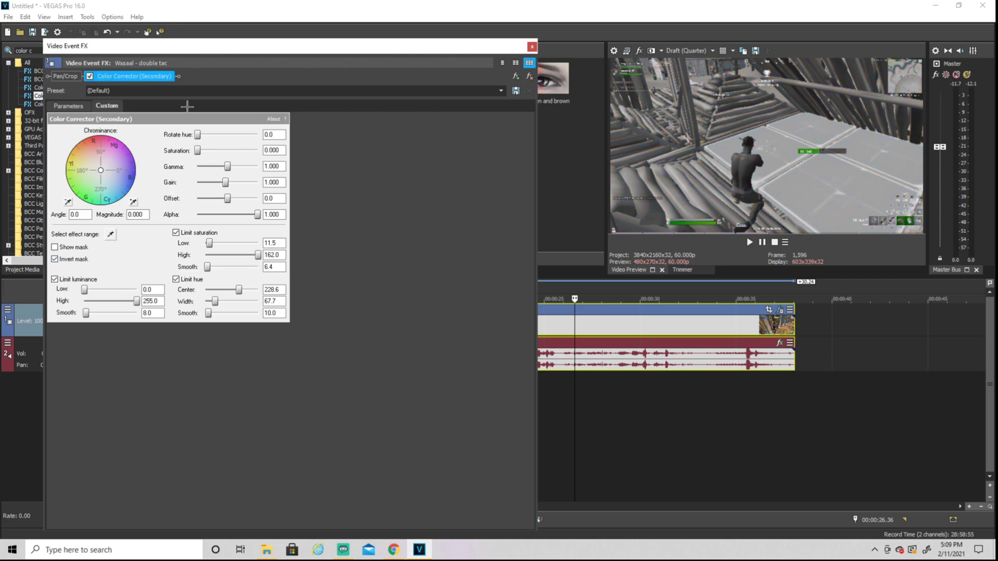
left_click(147, 90)
- Save the settings as preset 'green 1' and close the effect window
type("green 1")
left_click(500, 90)
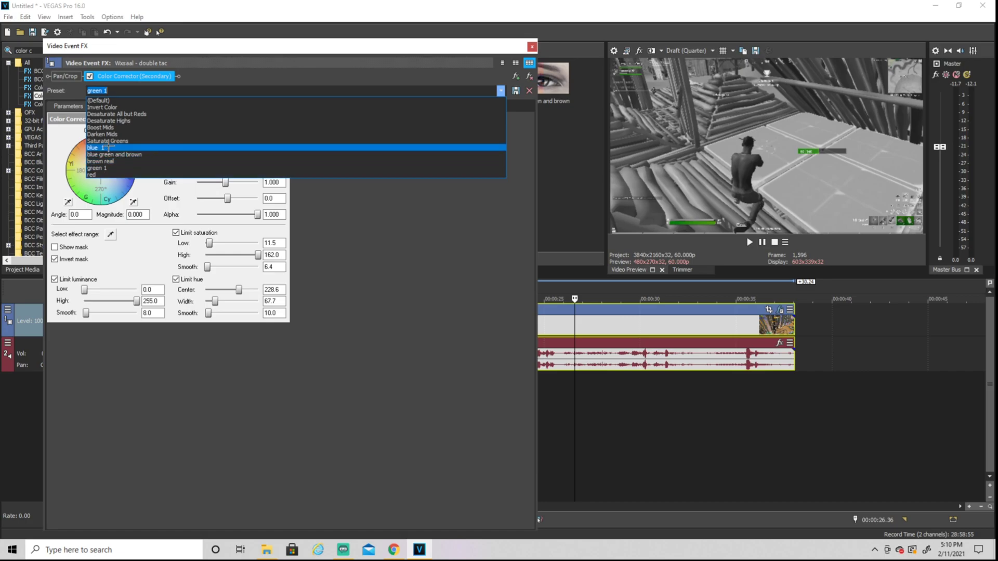
left_click(531, 47)
left_click(531, 47)
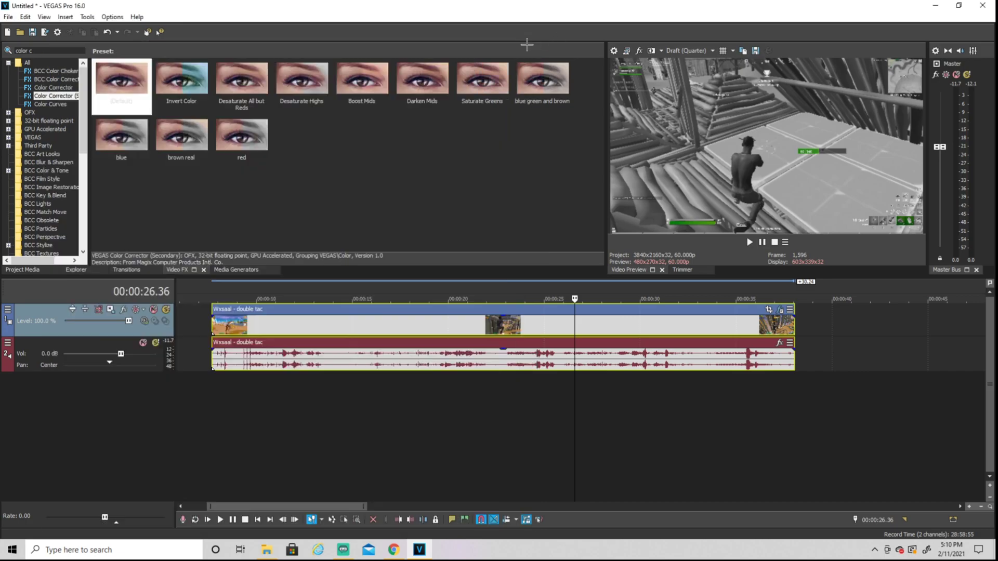
- Play back the clip from about 27.4 seconds to review the grayscale effect
left_click(461, 292)
left_click(524, 292)
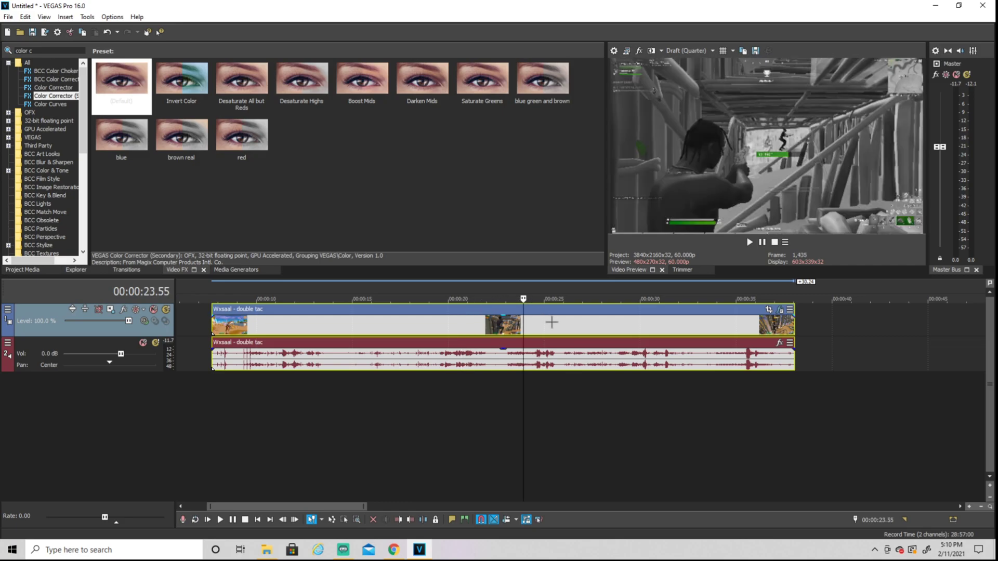
scroll(551, 335, "down", 5)
left_click(315, 296)
scroll(554, 388, "up", 5)
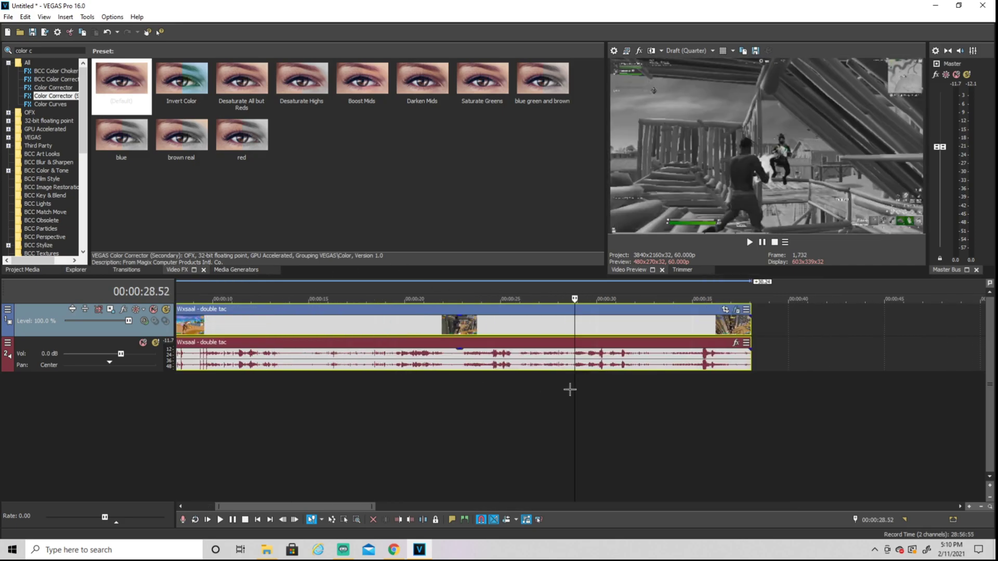
left_click(561, 327)
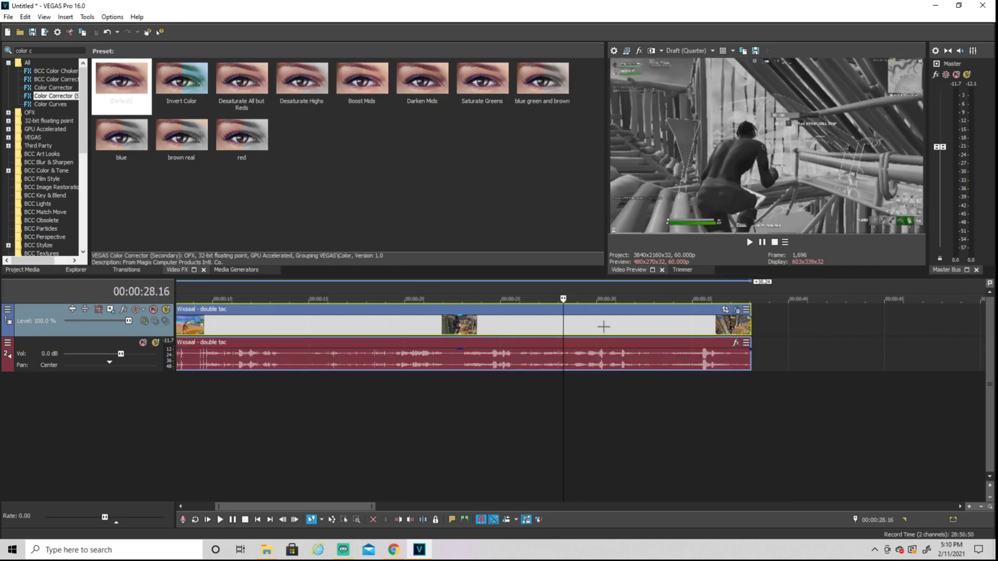
left_click(647, 323)
left_click(550, 322)
left_click(750, 242)
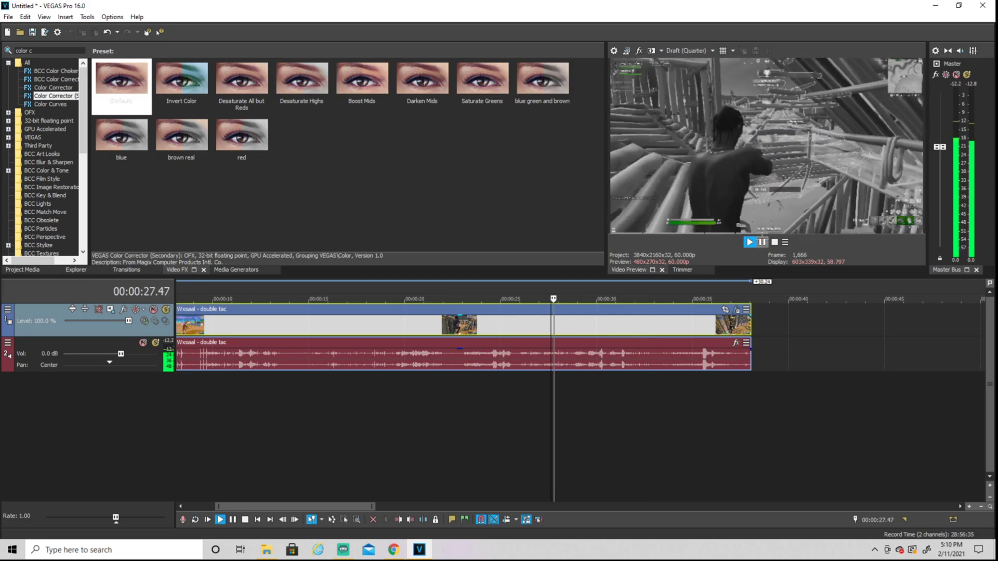
key("space")
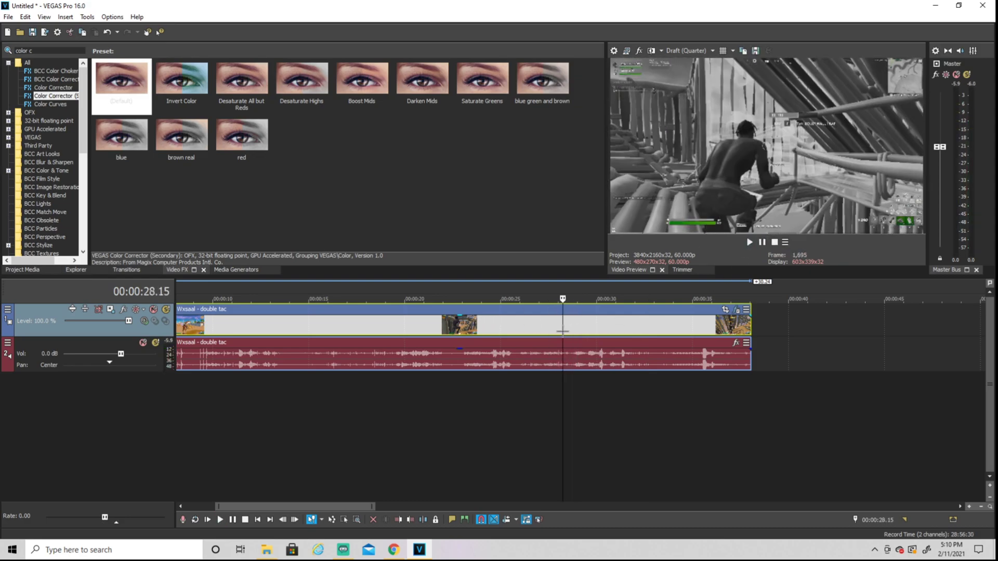